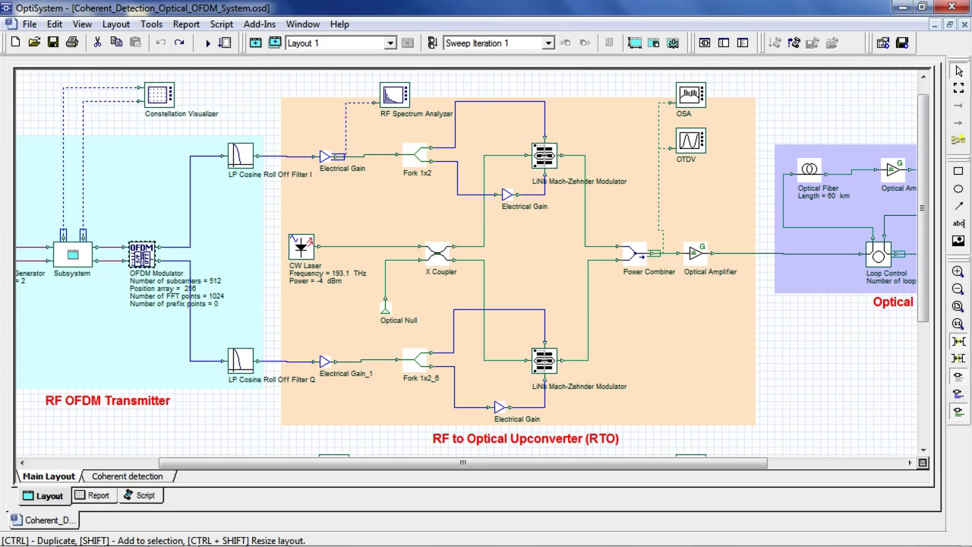
- Survey the system layout from the optical upconverter and link to the RF OFDM receiver, and review Layout 1's simulation parameters
scroll(471, 265, "right", 5)
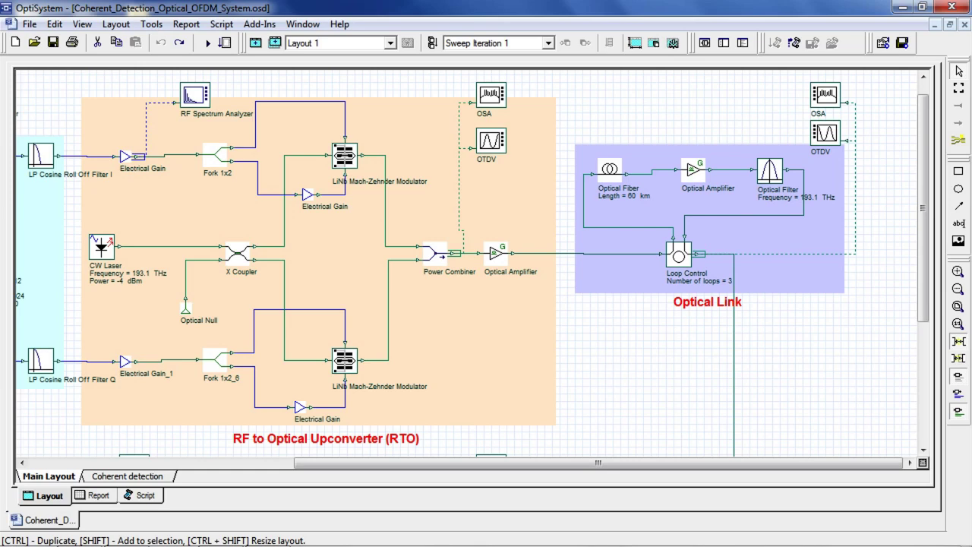
scroll(471, 266, "down", 5)
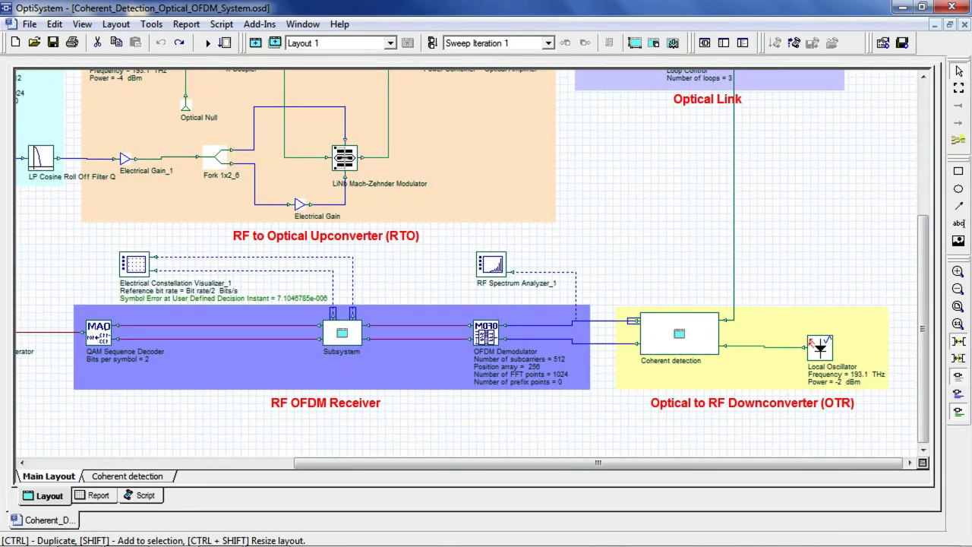
scroll(466, 266, "left", 4)
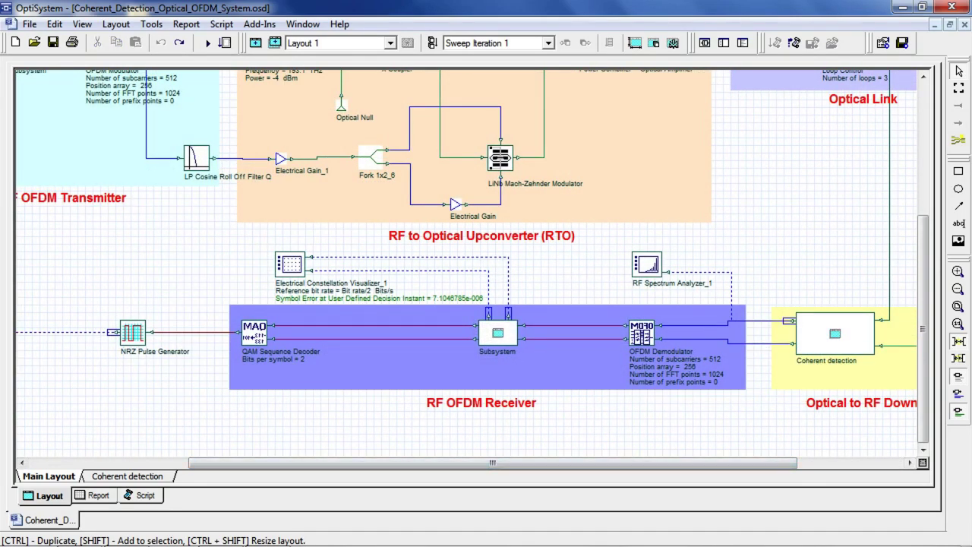
scroll(471, 266, "down", 2)
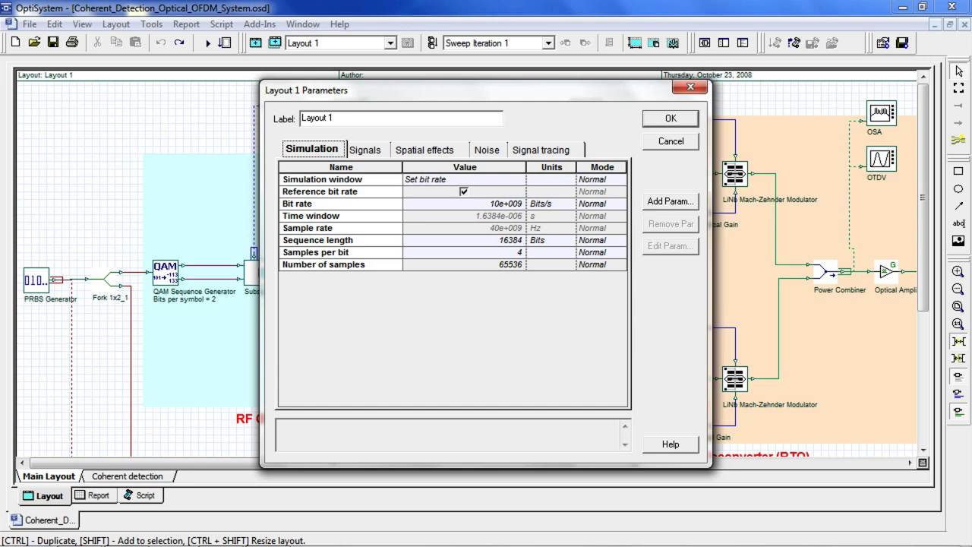
key("Return")
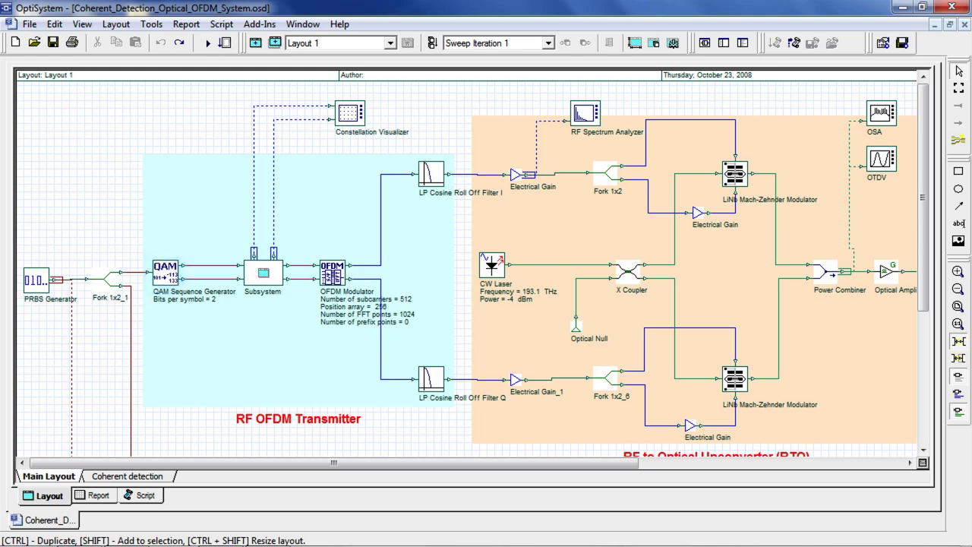
- Review the OFDM Modulator's main properties and its available cyclic prefix options, leaving Symbol extension selected
double_click(333, 272)
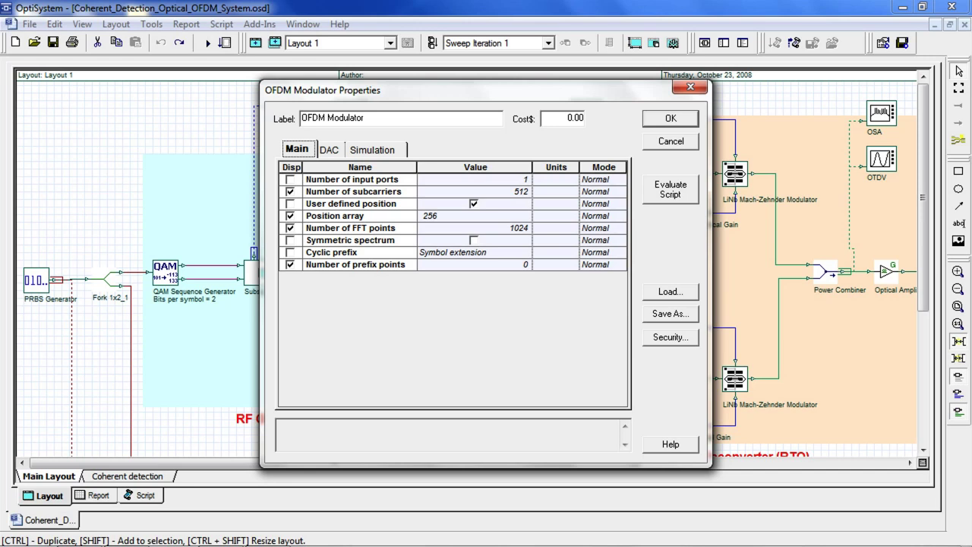
left_click(474, 252)
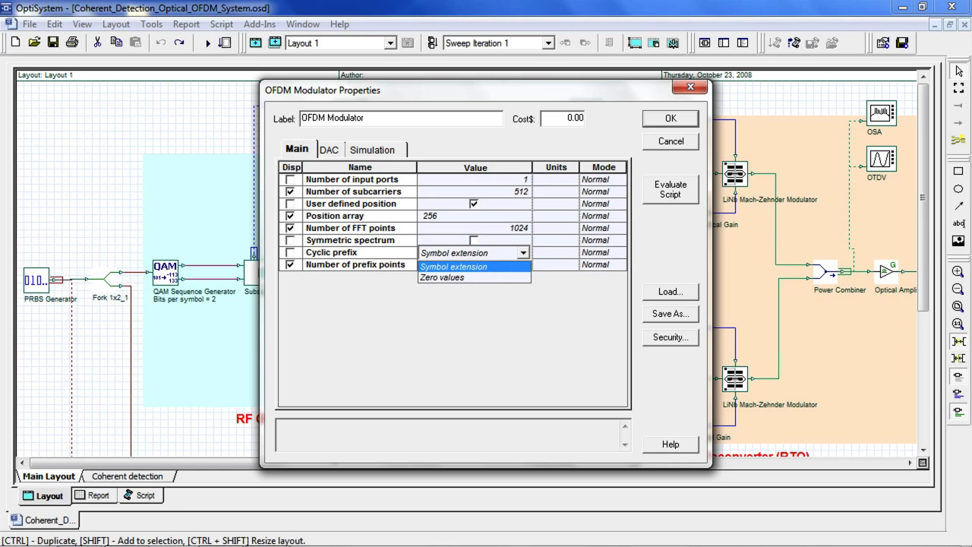
key("Return")
left_click(670, 118)
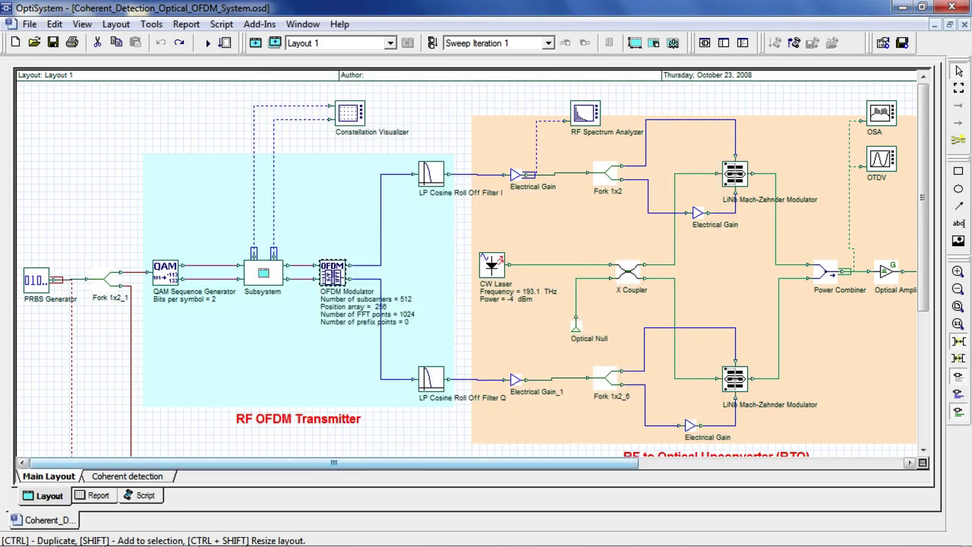
- Inspect the optical upconverter section and review the main, dispersion and nonlinear parameters of the Optical Fiber in the optical link
left_click_drag(334, 463, 463, 463)
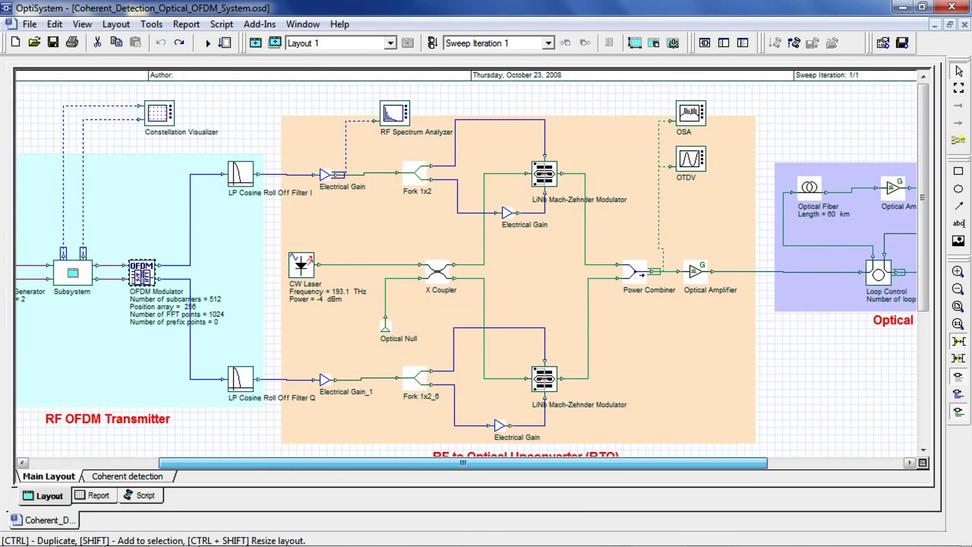
scroll(467, 265, "down", 1)
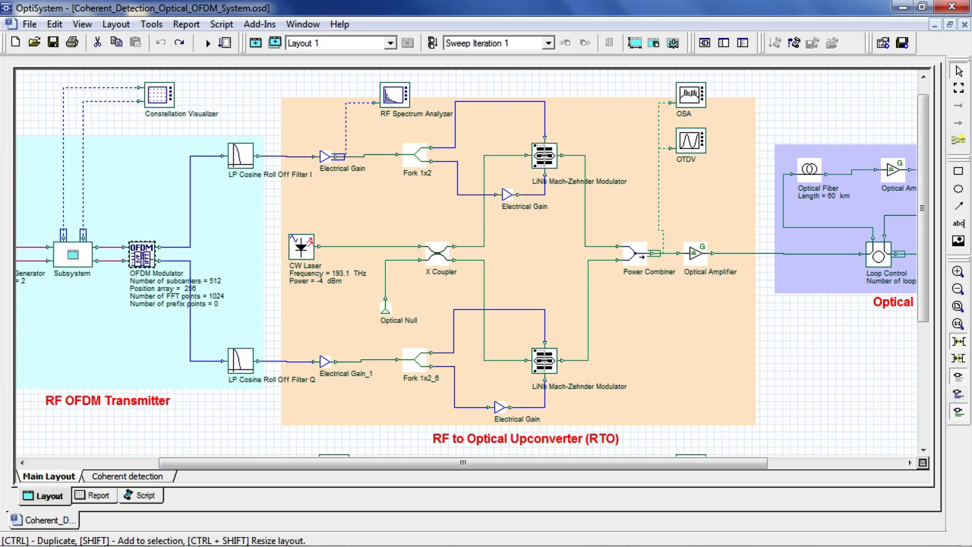
left_click_drag(462, 463, 598, 463)
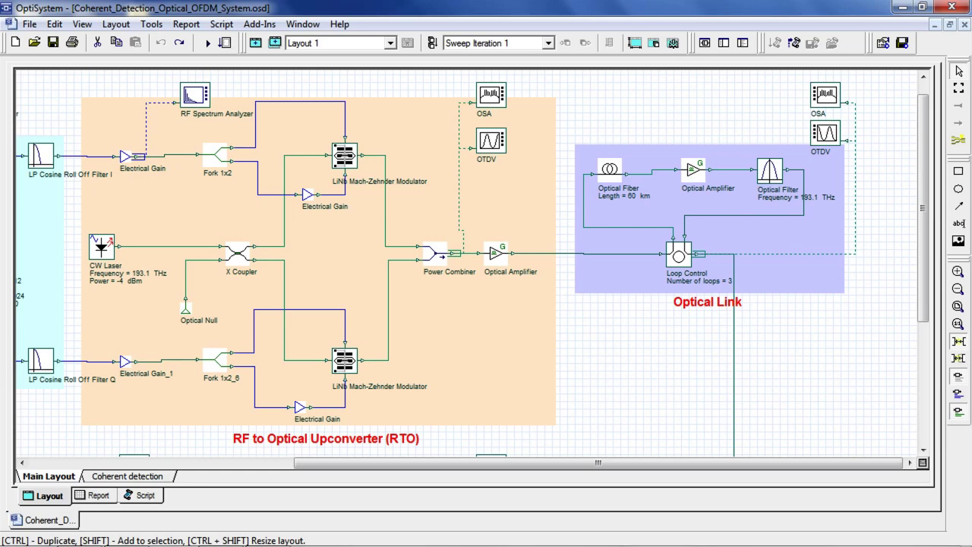
left_click(609, 169)
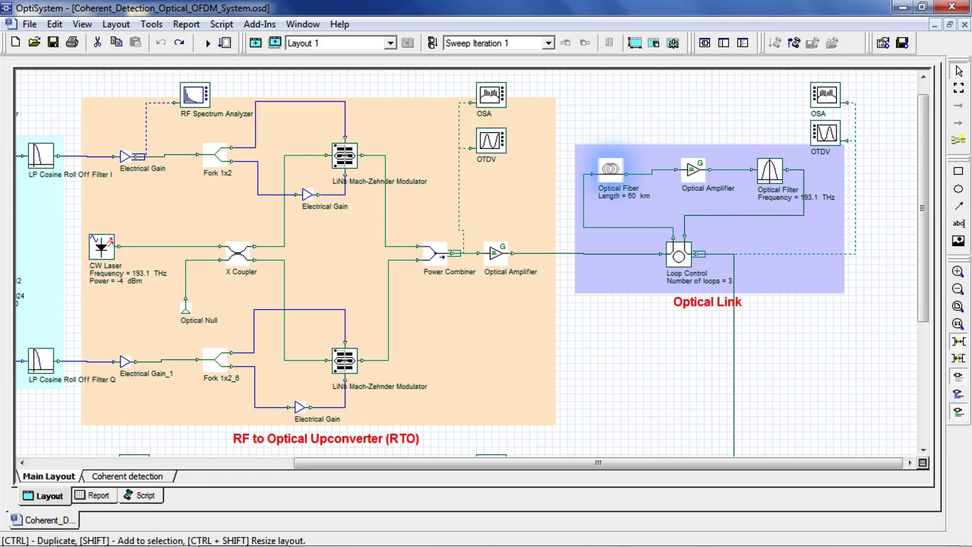
double_click(609, 169)
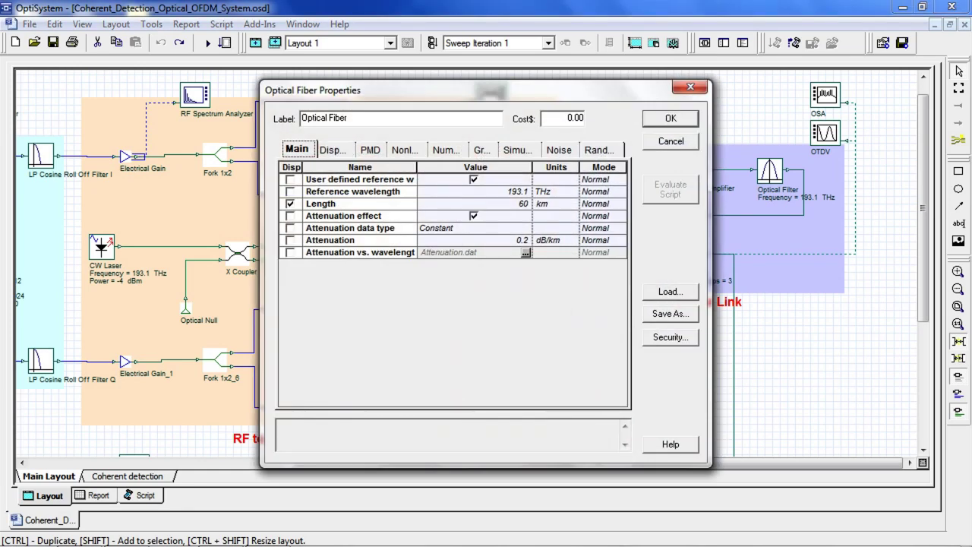
left_click(333, 150)
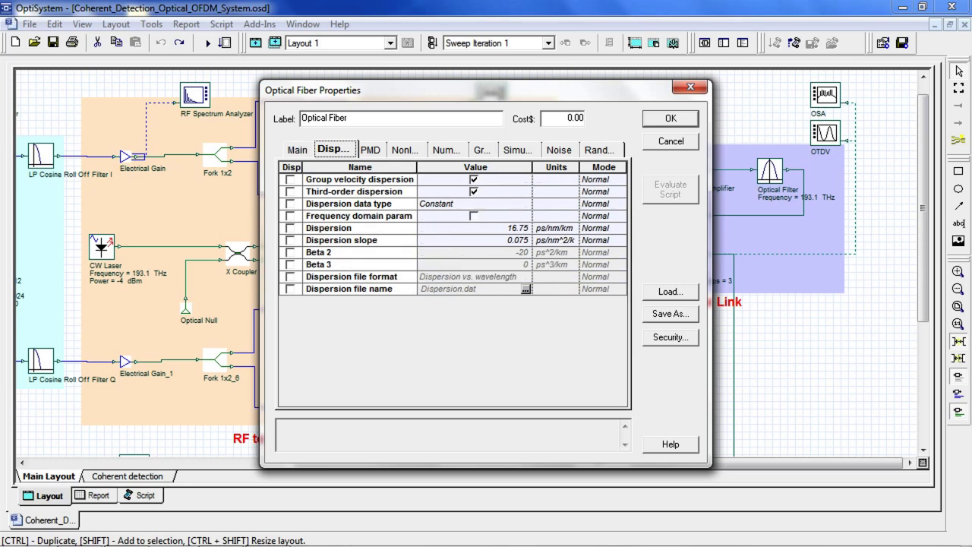
key("ctrl+Tab")
key("ctrl+Tab")
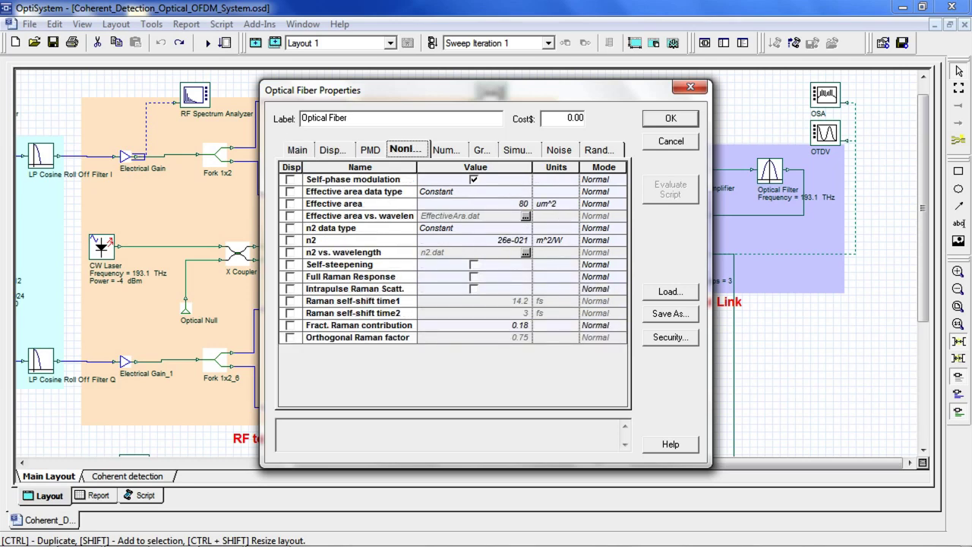
key("Escape")
- Look inside the Coherent detection subsystem of the optical to RF downconverter, and return to the main layout
scroll(467, 263, "down", 5)
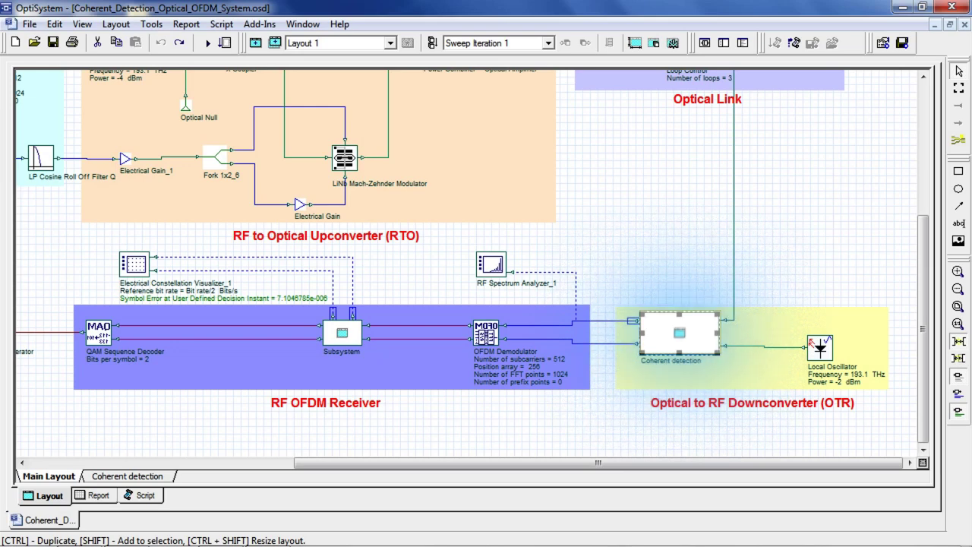
right_click(708, 327)
left_click(717, 290)
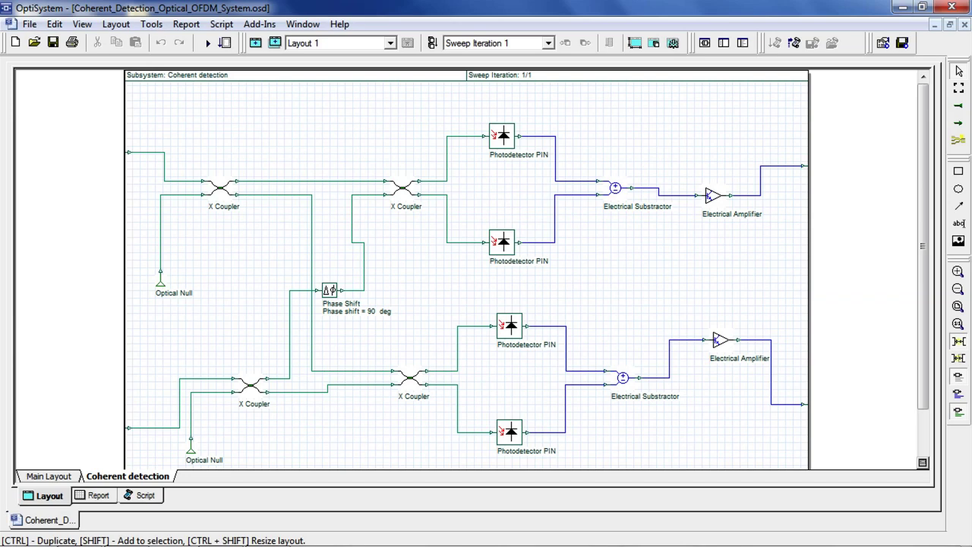
left_click(48, 475)
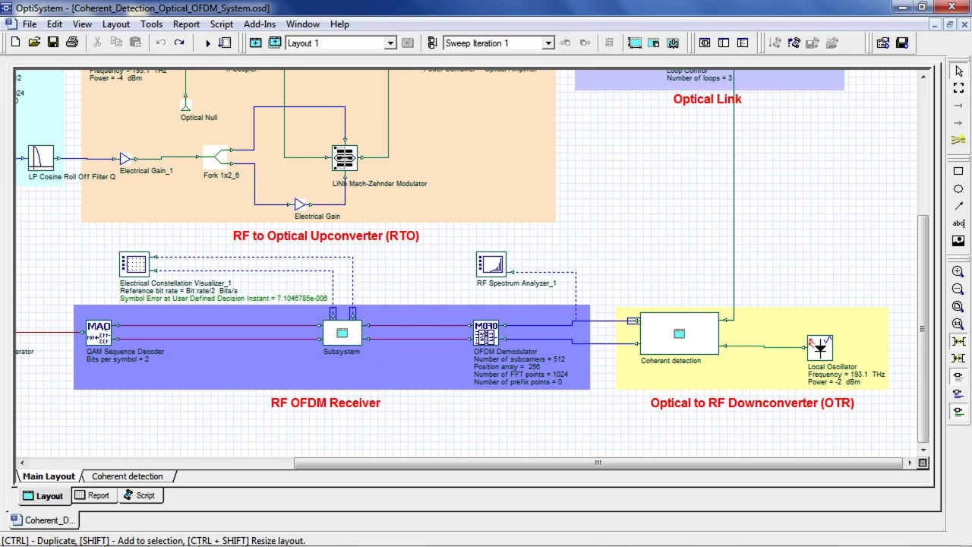
- Look over the RF OFDM receiver, and run the calculation for the whole project
left_click_drag(598, 462, 492, 463)
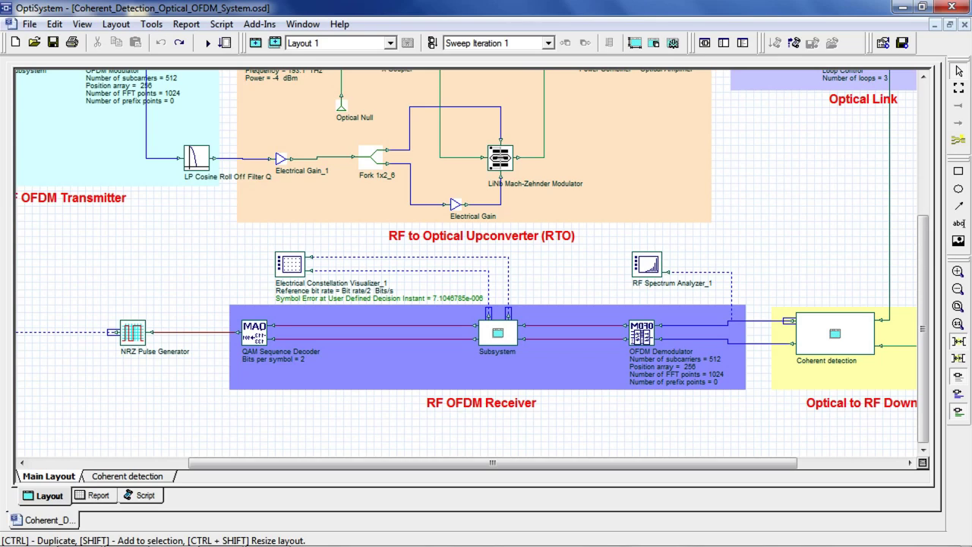
left_click_drag(492, 463, 334, 462)
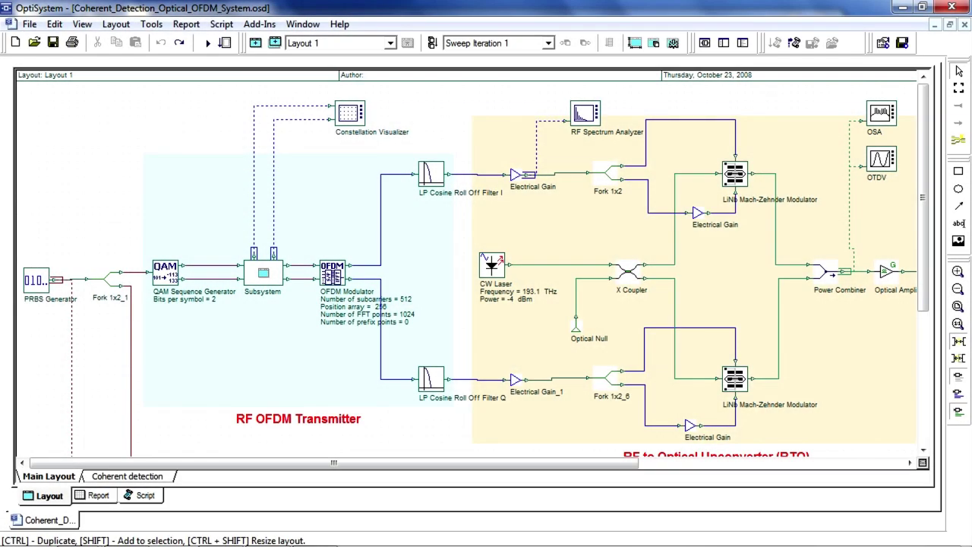
left_click(208, 43)
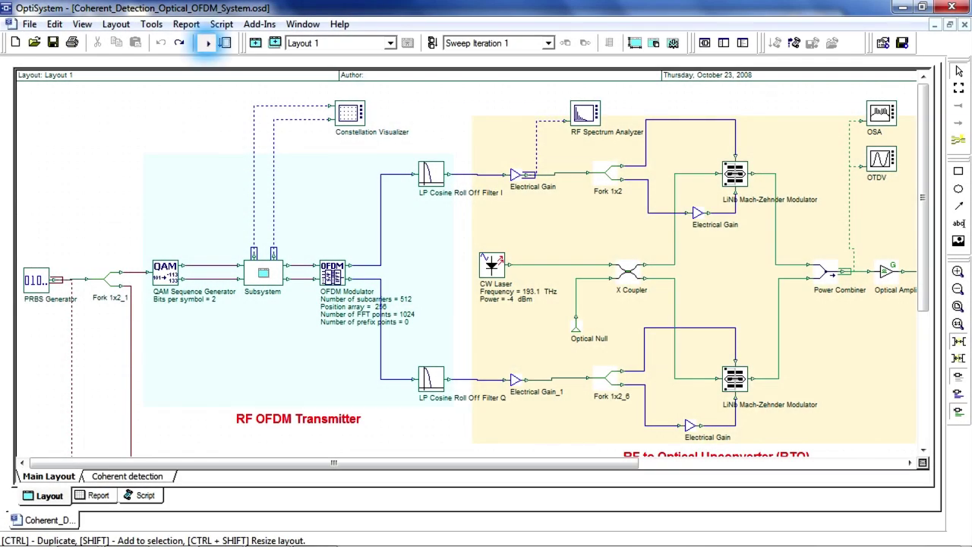
left_click(654, 120)
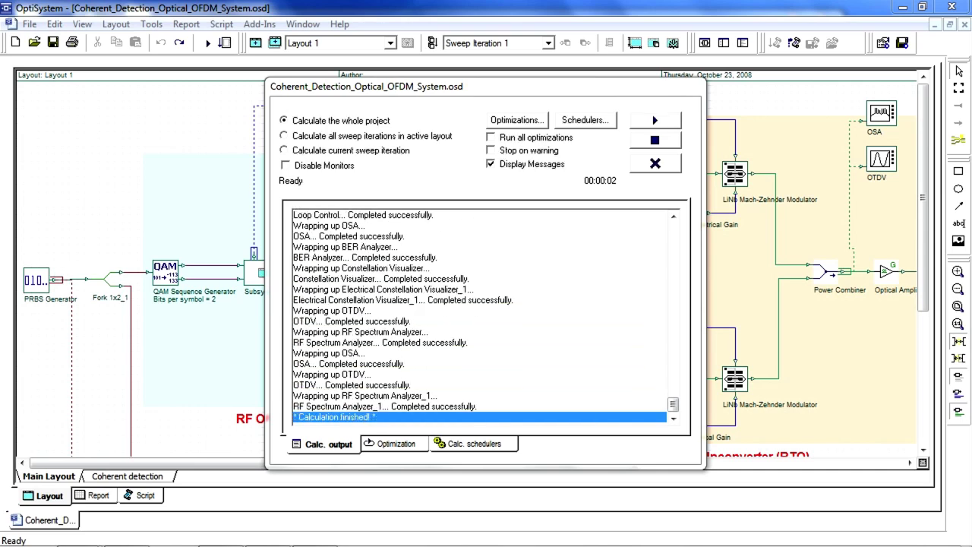
left_click(655, 163)
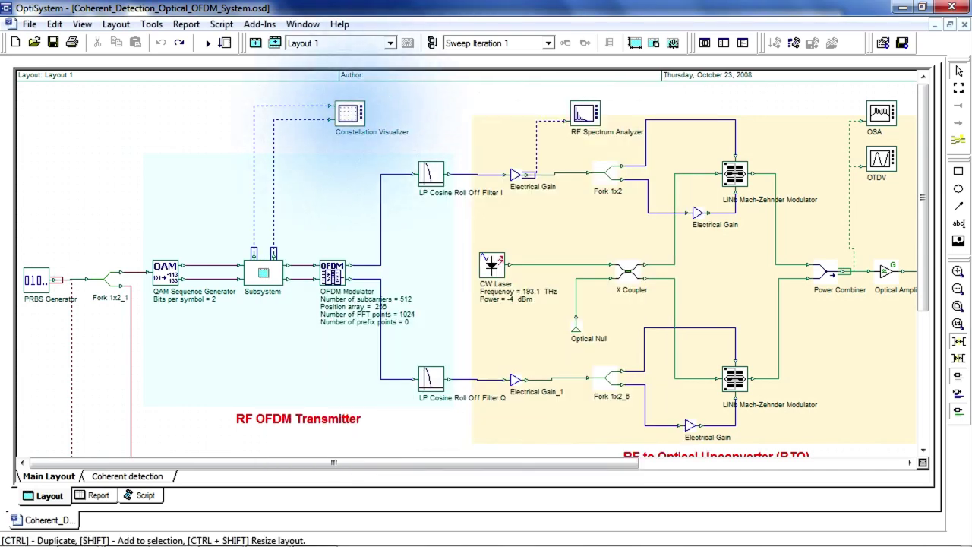
- View the transmitter's constellation diagram and the OFDM Modulator's OFDM FFT graph from the project browser
double_click(349, 113)
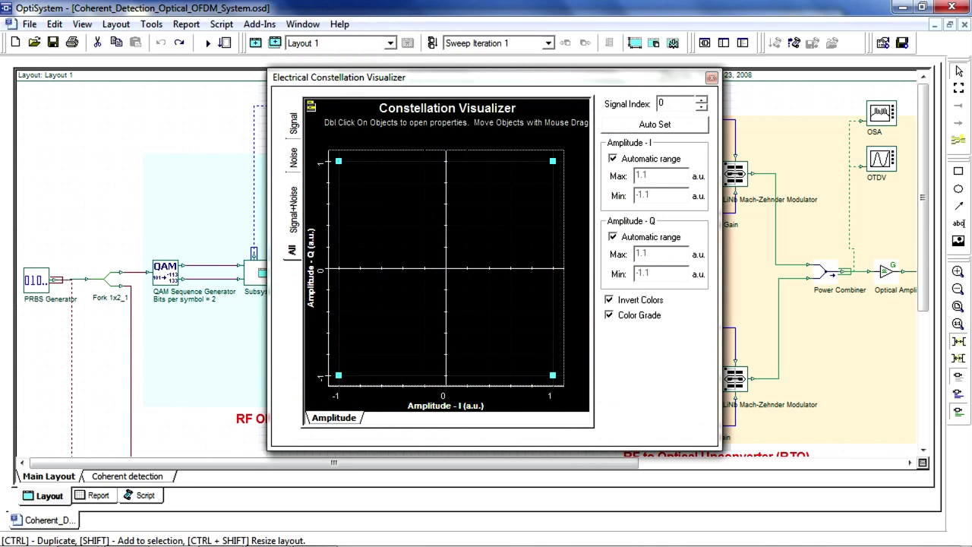
left_click(711, 77)
left_click(81, 24)
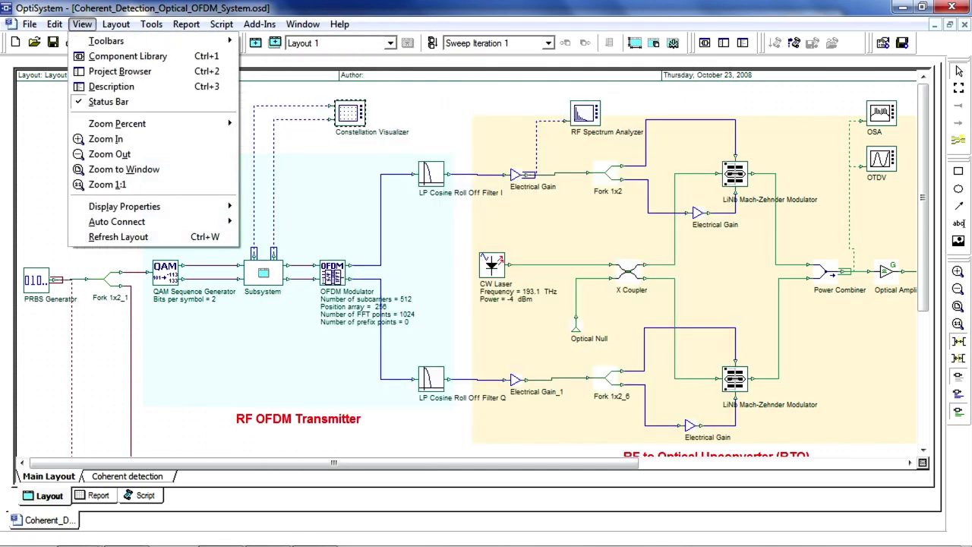
key("Down")
key("Down")
key("Down")
key("Return")
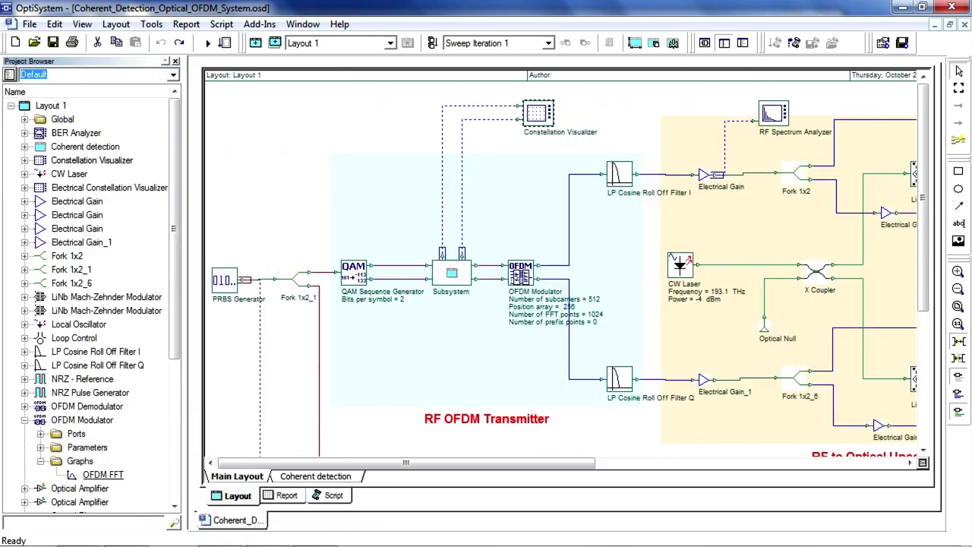
double_click(103, 474)
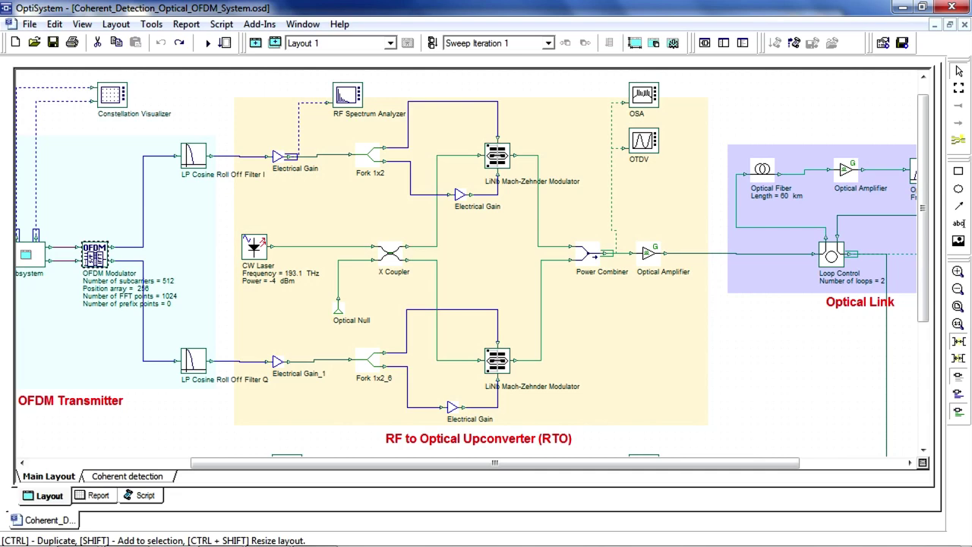
- View the optical spectra on the OSA after the power combiner and on the OSA after the optical link
double_click(644, 94)
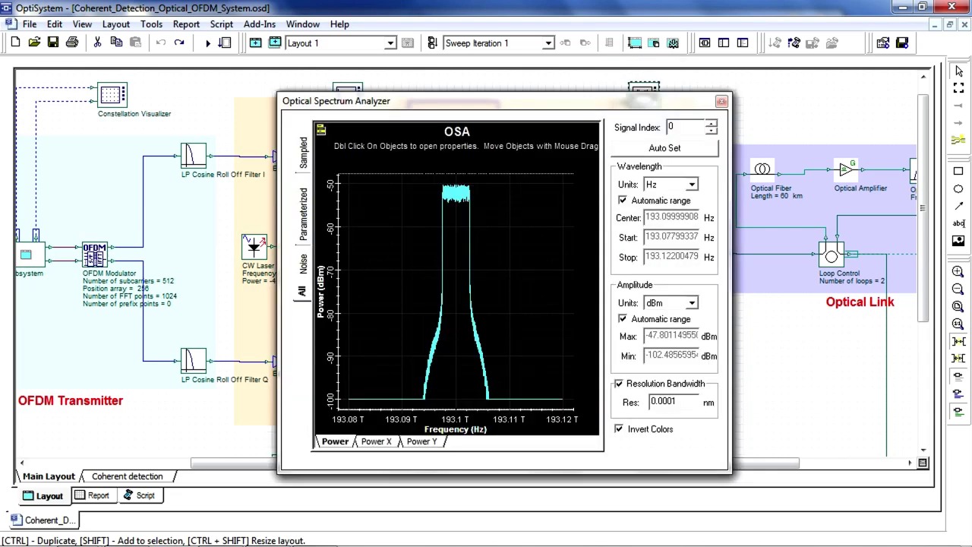
left_click(722, 101)
left_click_drag(494, 462, 598, 462)
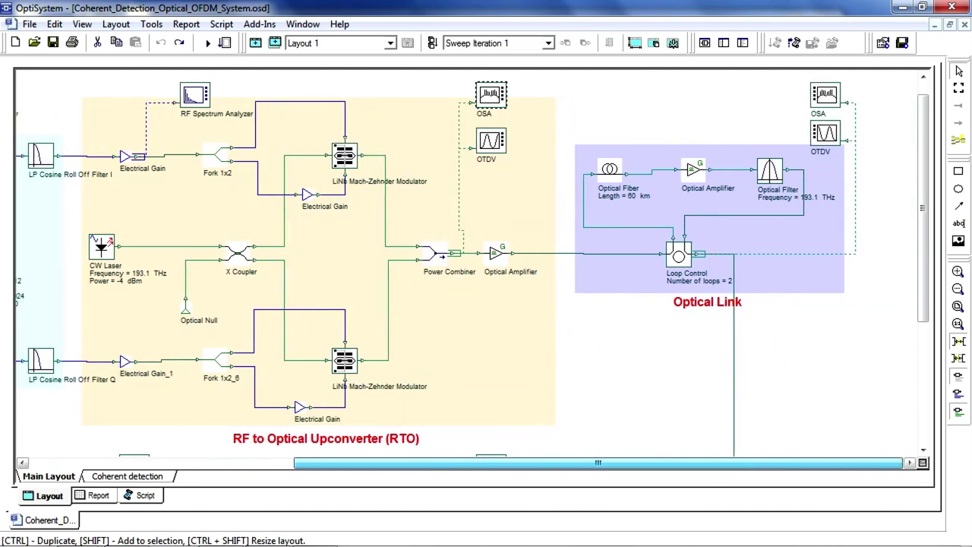
double_click(825, 94)
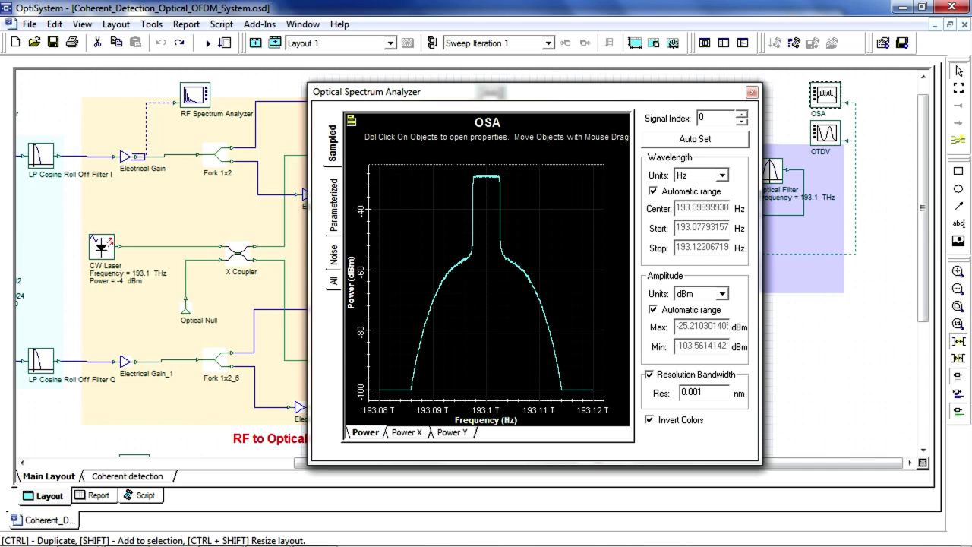
key("alt+F4")
- Open the received signal's constellation diagram in Electrical Constellation Visualizer_1 above the RF OFDM receiver
scroll(473, 273, "down", 6)
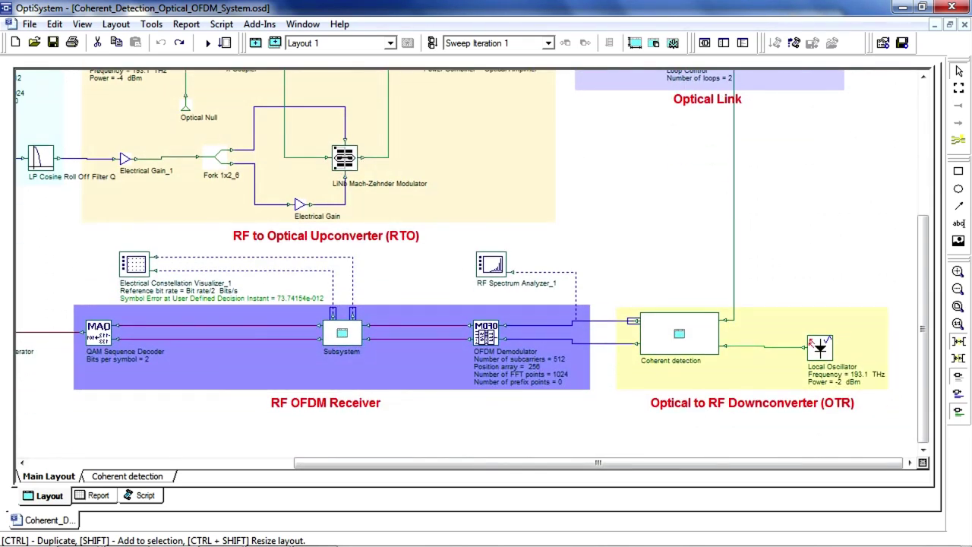
left_click_drag(598, 462, 471, 462)
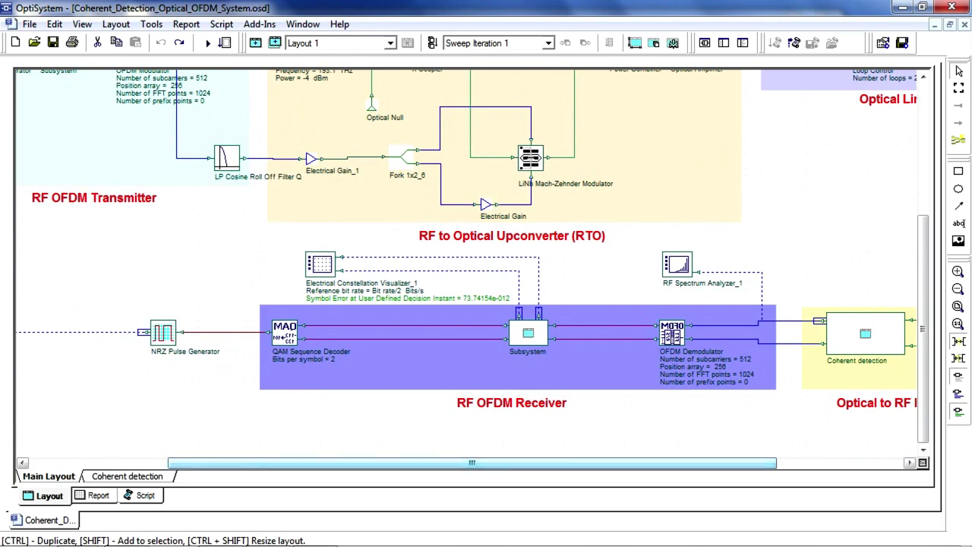
double_click(322, 263)
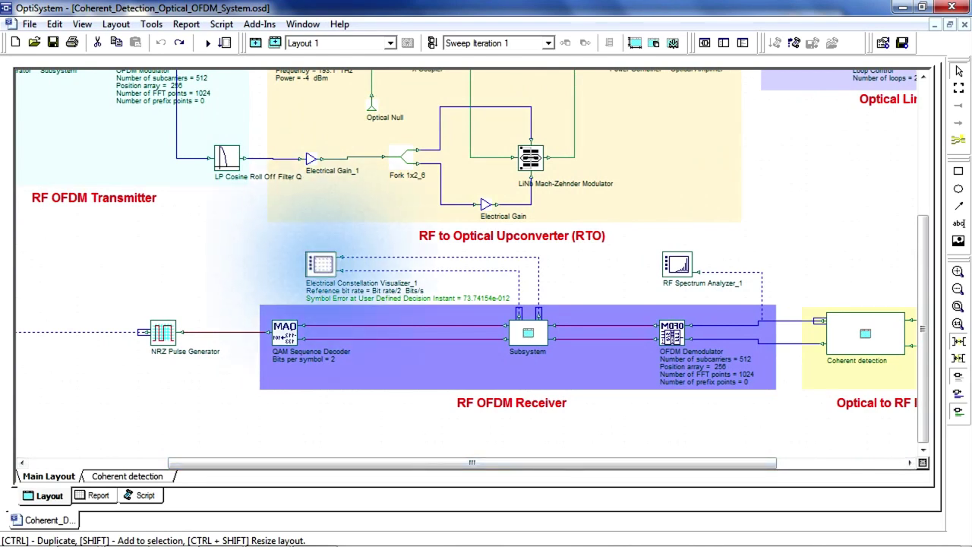
double_click(320, 264)
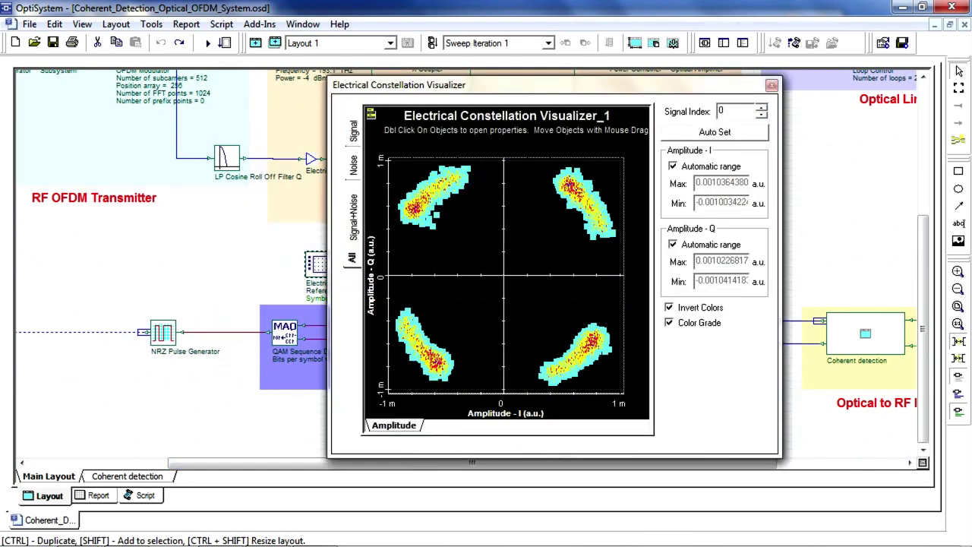